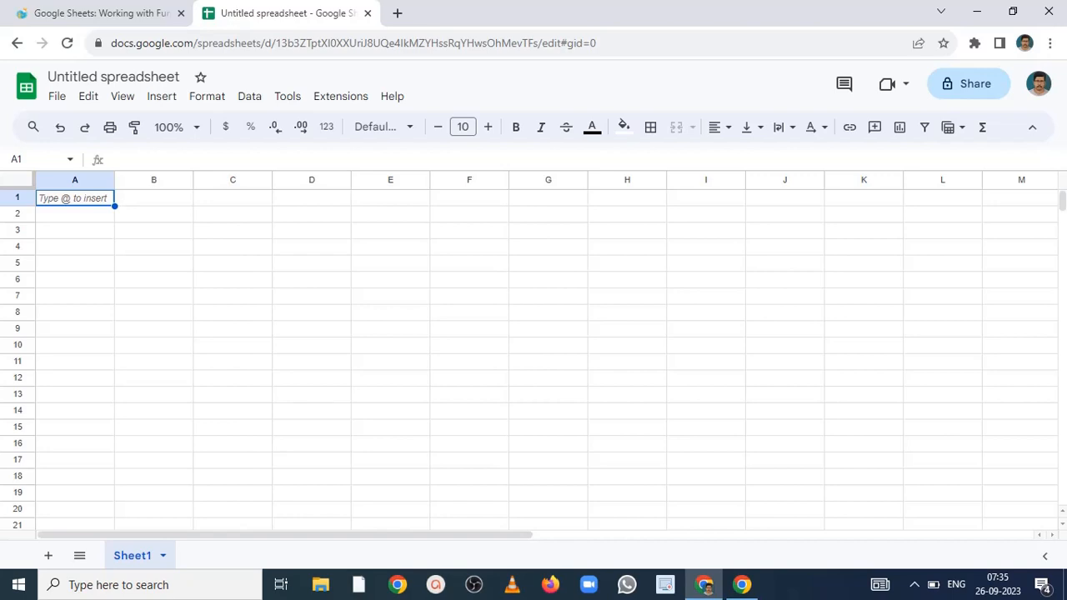
{"action": "left_click", "coordinate": [321, 238]}
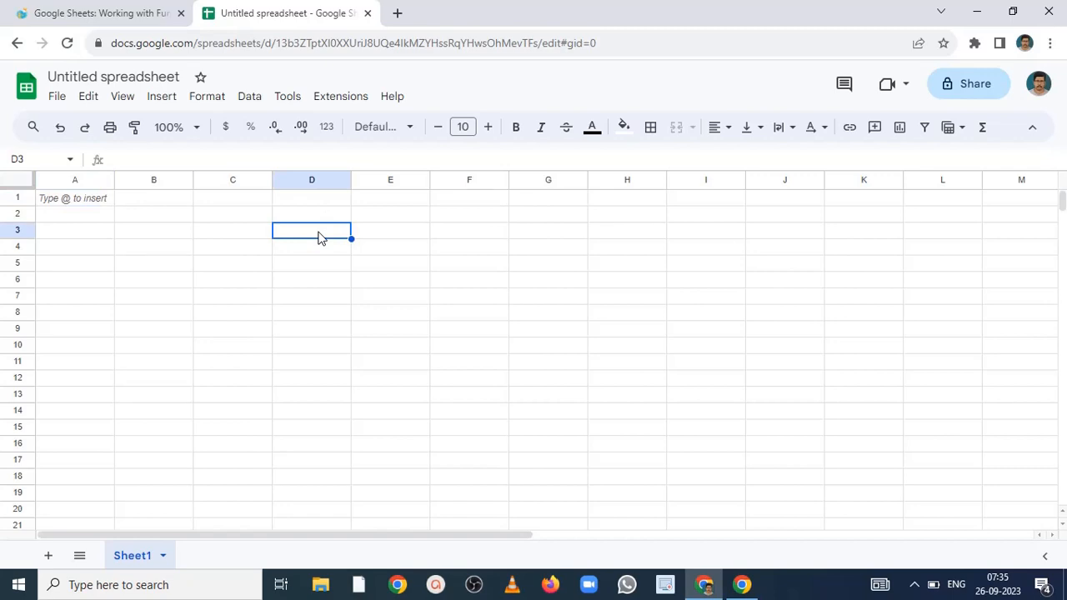
{"action": "type", "text": "="}
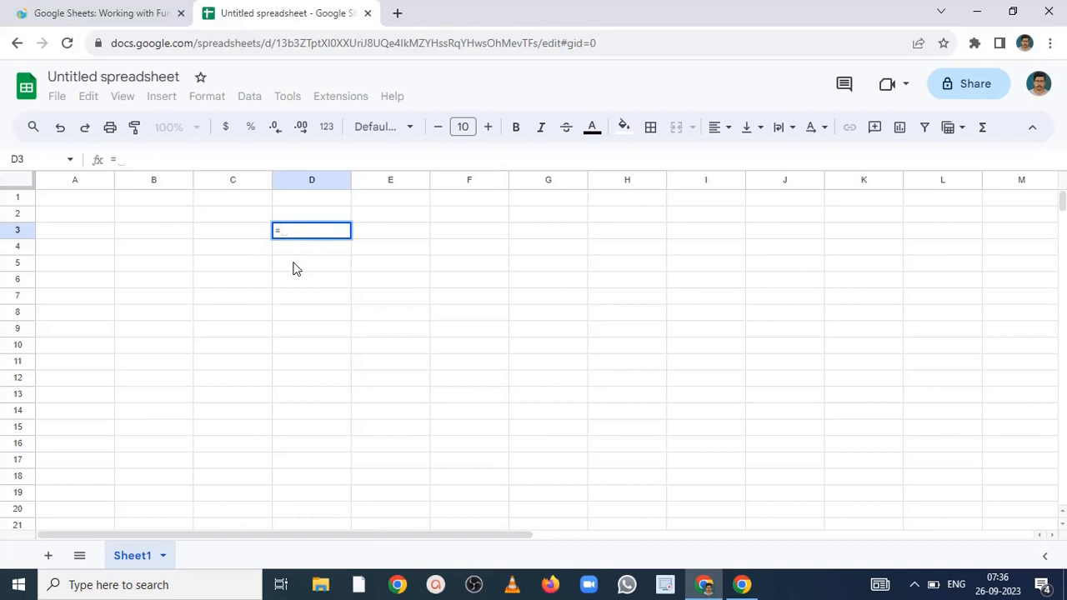
{"action": "key", "text": "BackSpace"}
- Enter the numbers 12, 13, 45, 67 and 56 down cells B1 to B5
{"action": "left_click", "coordinate": [170, 208]}
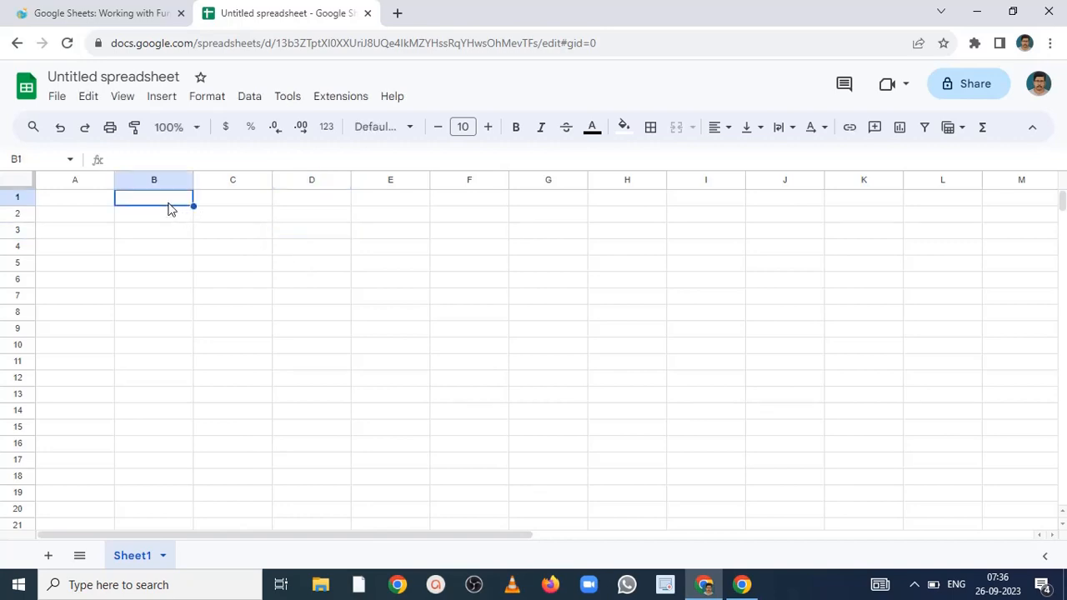
{"action": "type", "text": "12"}
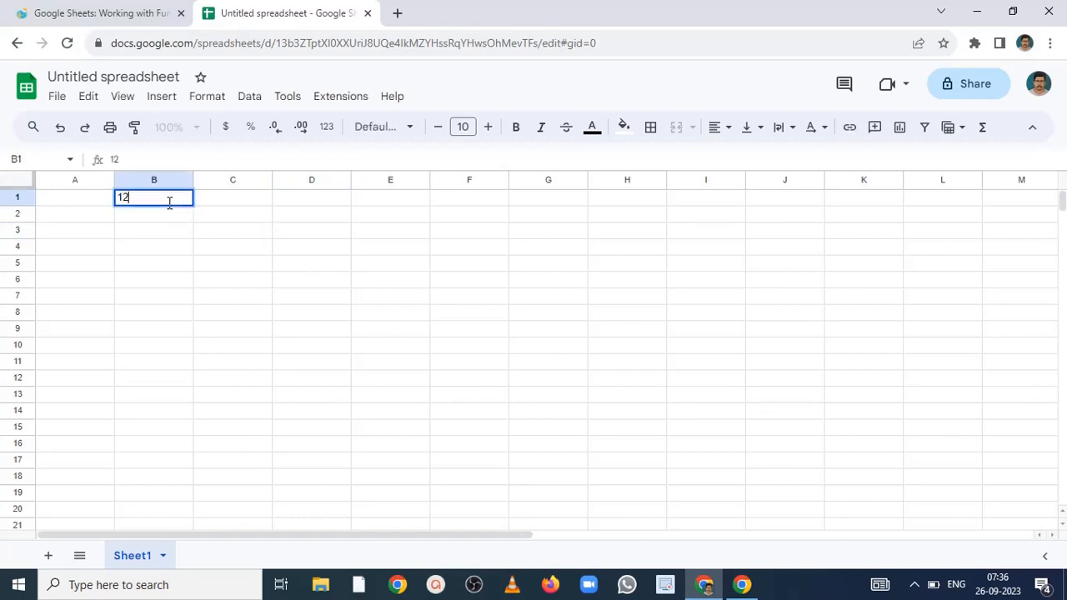
{"action": "key", "text": "Return"}
{"action": "type", "text": "13"}
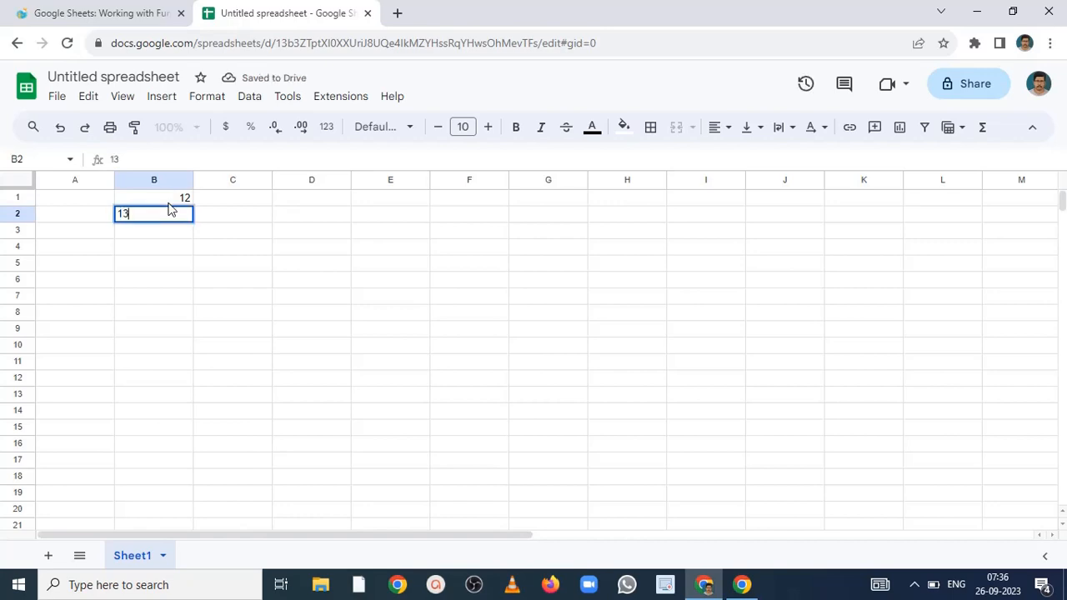
{"action": "key", "text": "Return"}
{"action": "type", "text": "45"}
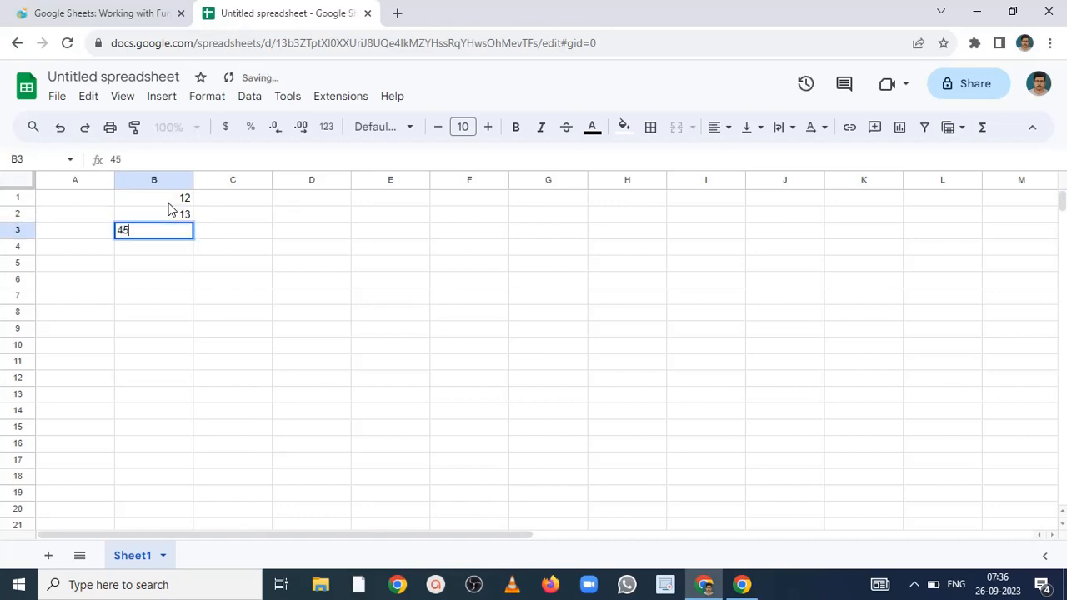
{"action": "key", "text": "Return"}
{"action": "type", "text": "67"}
{"action": "key", "text": "Return"}
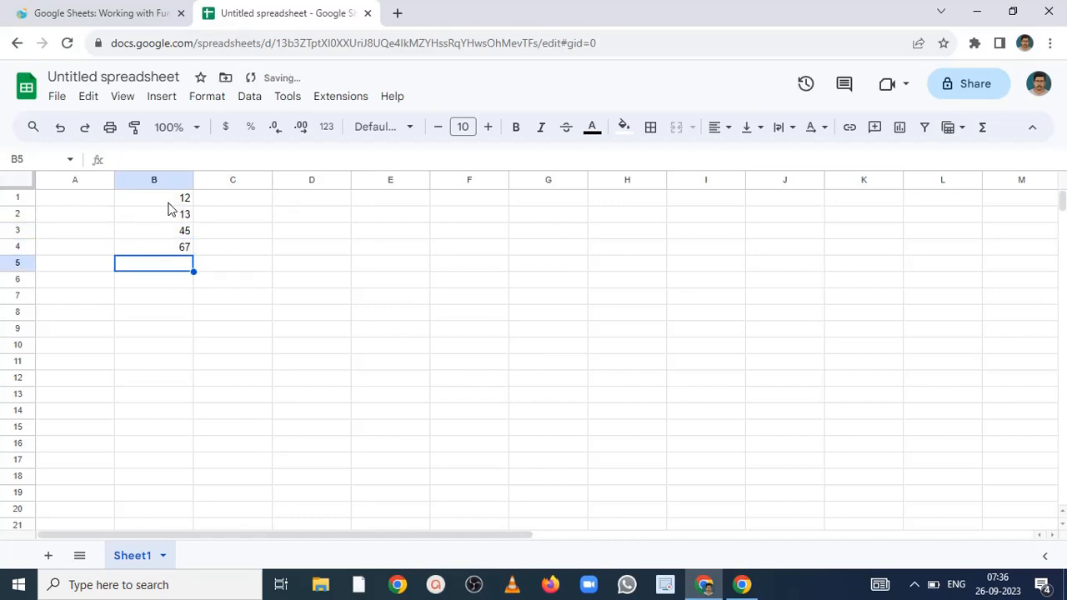
{"action": "type", "text": "56"}
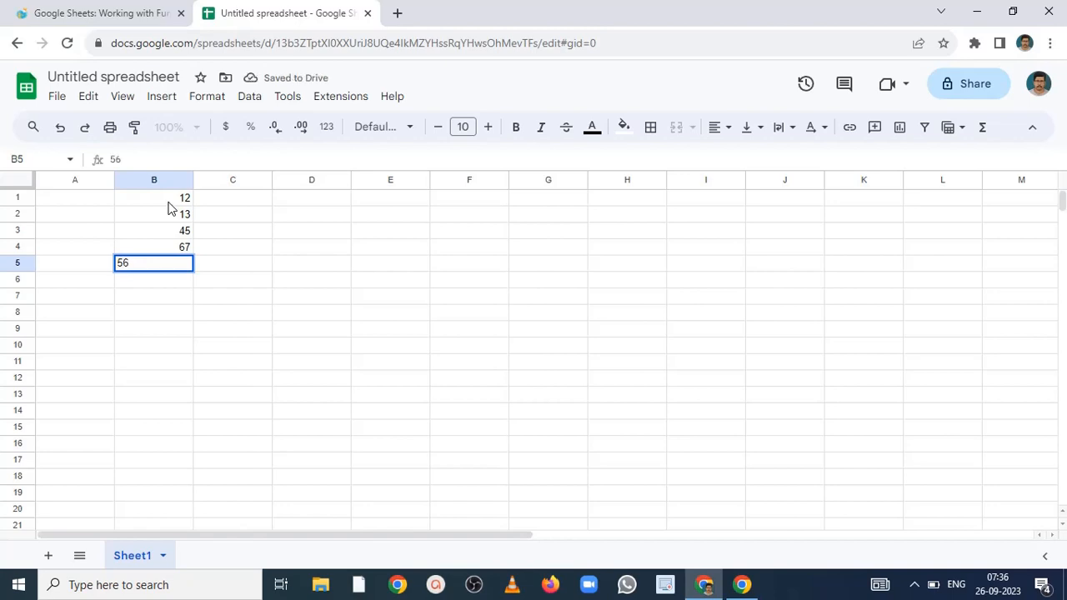
- Enter the formula =SUM(B1:B5) in cell D2 to add up the whole number list
{"action": "left_click", "coordinate": [309, 221]}
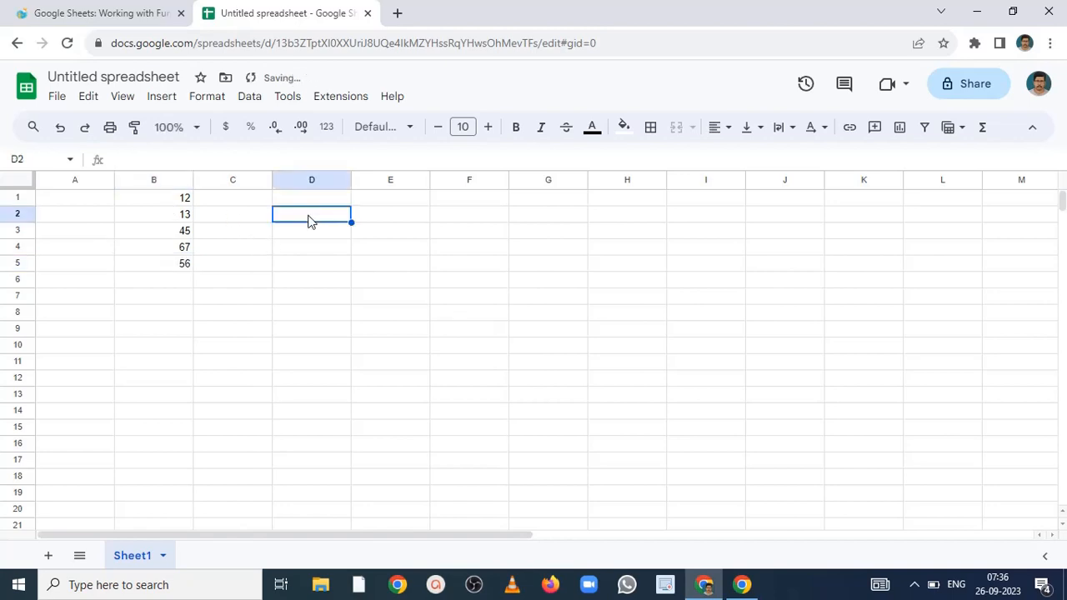
{"action": "type", "text": "="}
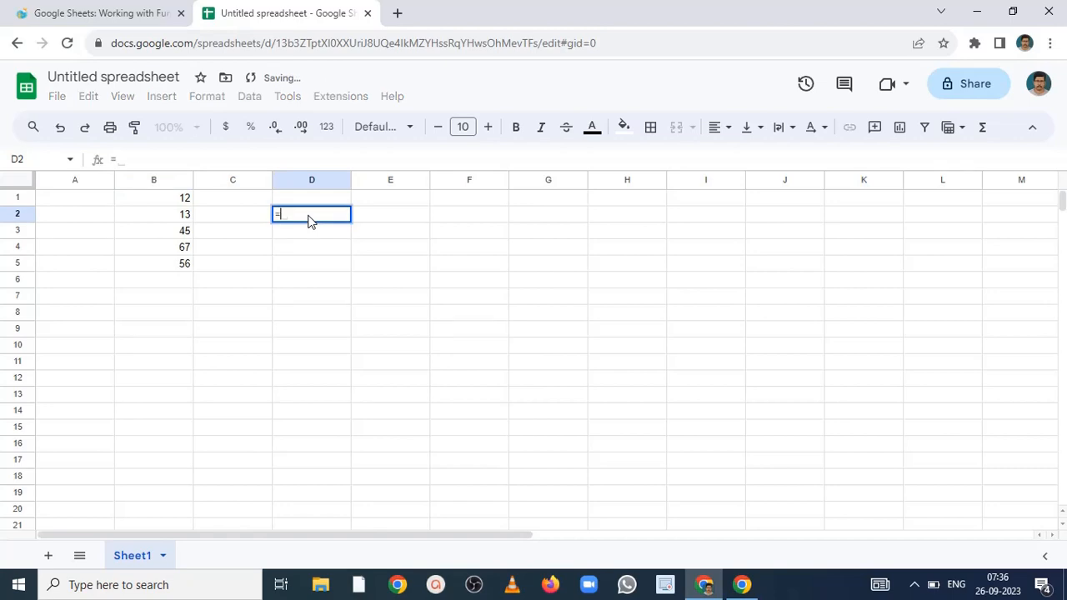
{"action": "type", "text": "sum"}
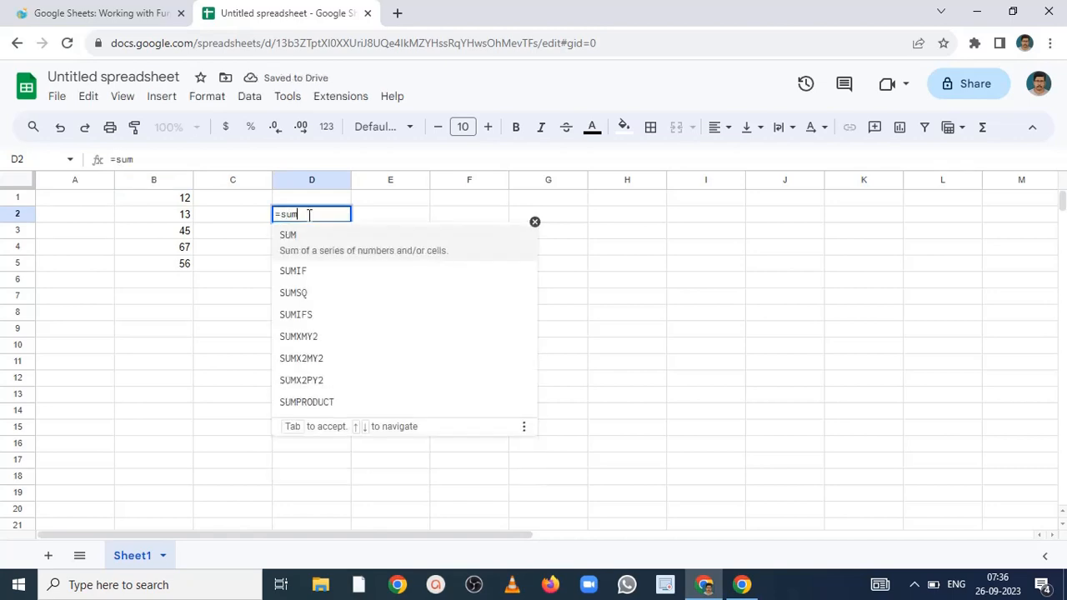
{"action": "left_click", "coordinate": [293, 240]}
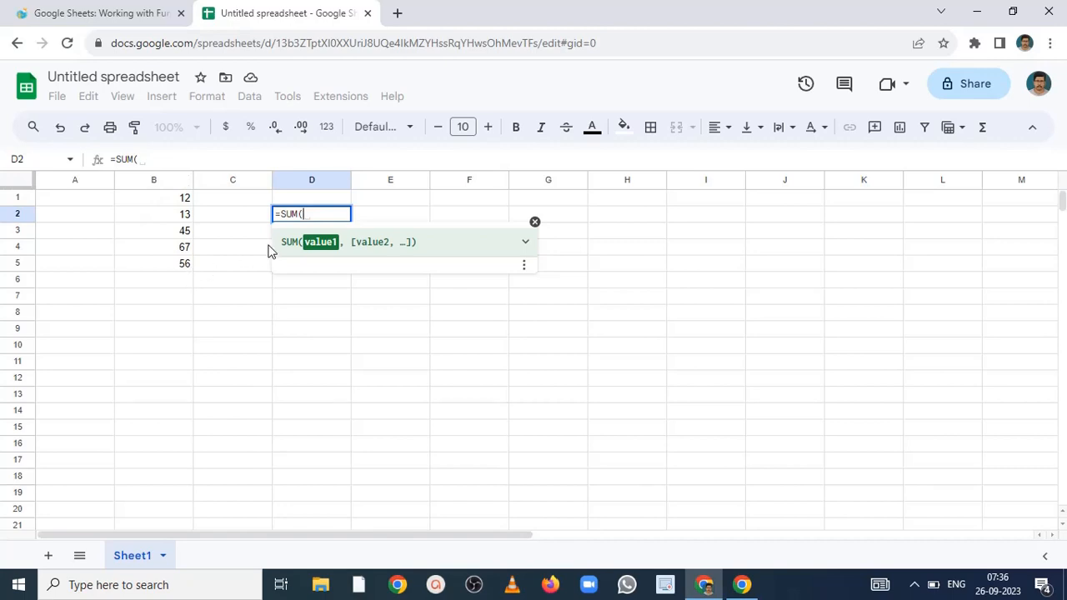
{"action": "type", "text": "b1:"}
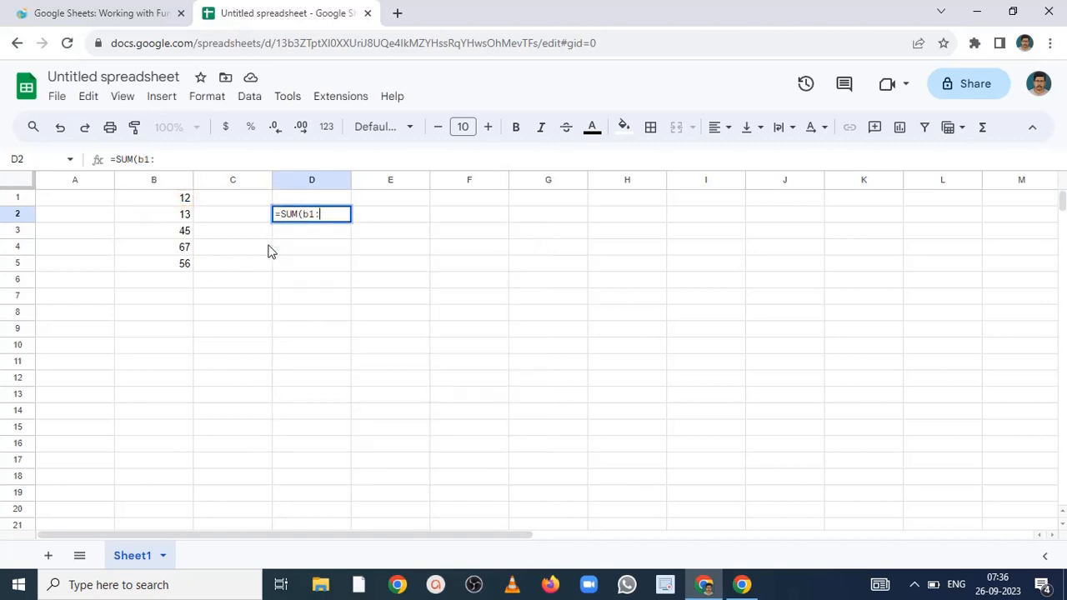
{"action": "type", "text": "b5"}
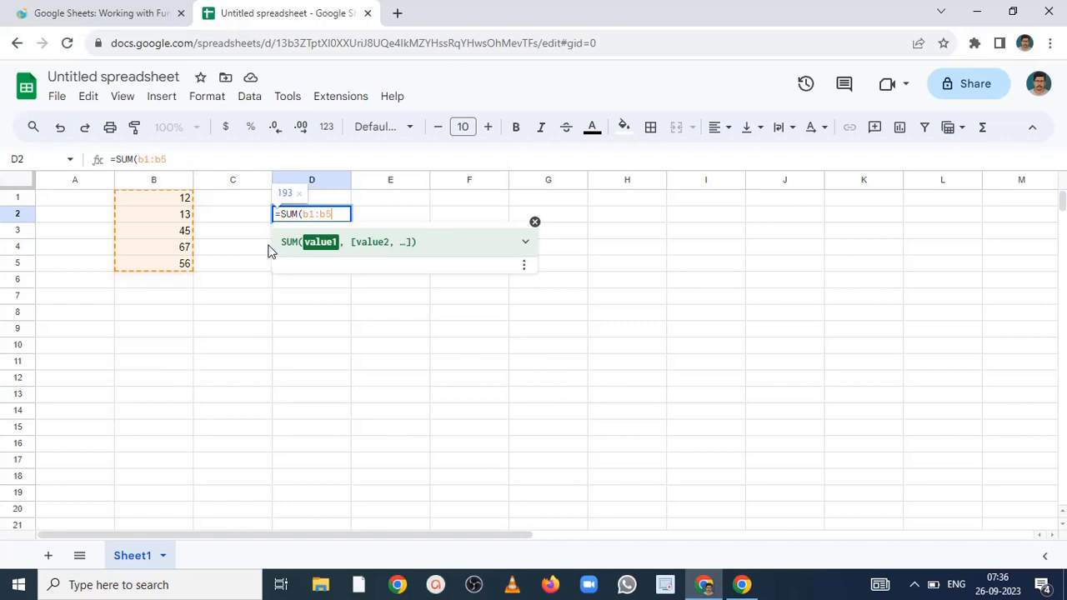
{"action": "type", "text": ")"}
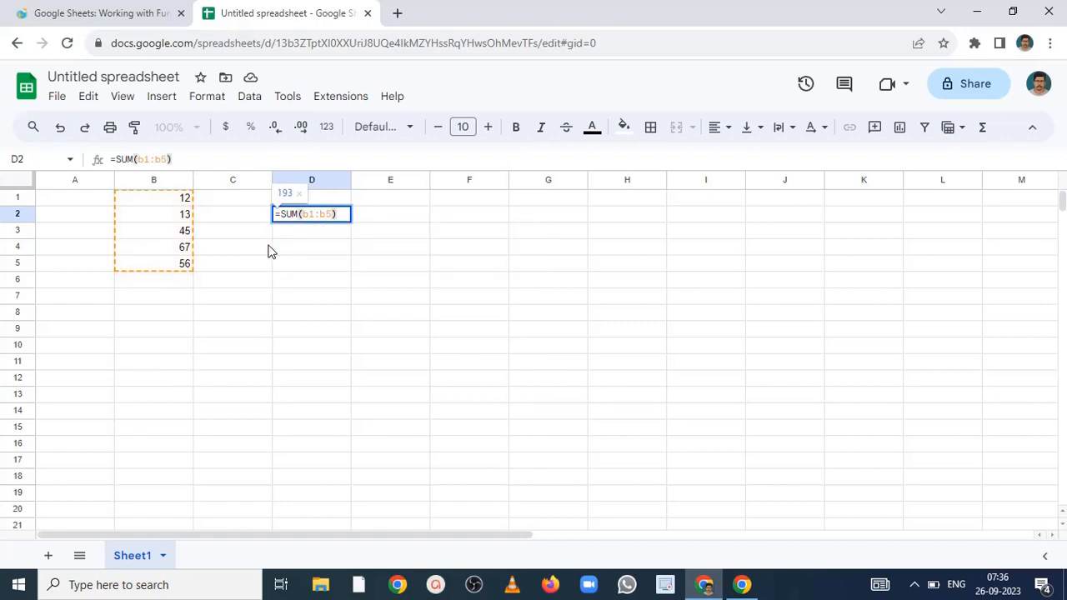
{"action": "key", "text": "Return"}
- Replace the formula in D2 with =sum(B1,B2) and select B1:B2 to compare the sum
{"action": "left_click", "coordinate": [326, 216]}
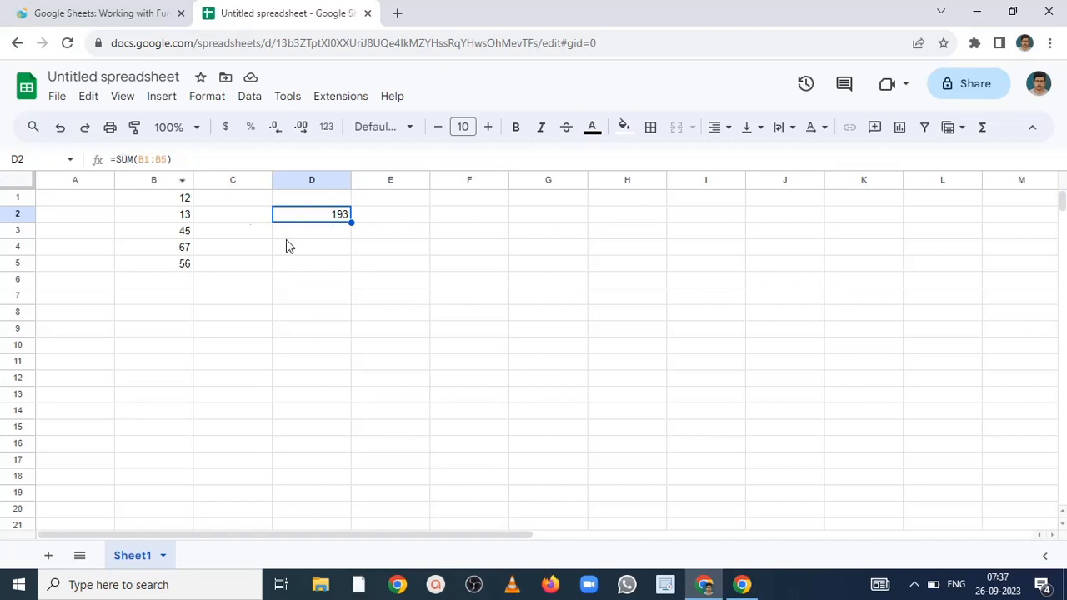
{"action": "key", "text": "Delete"}
{"action": "type", "text": "="}
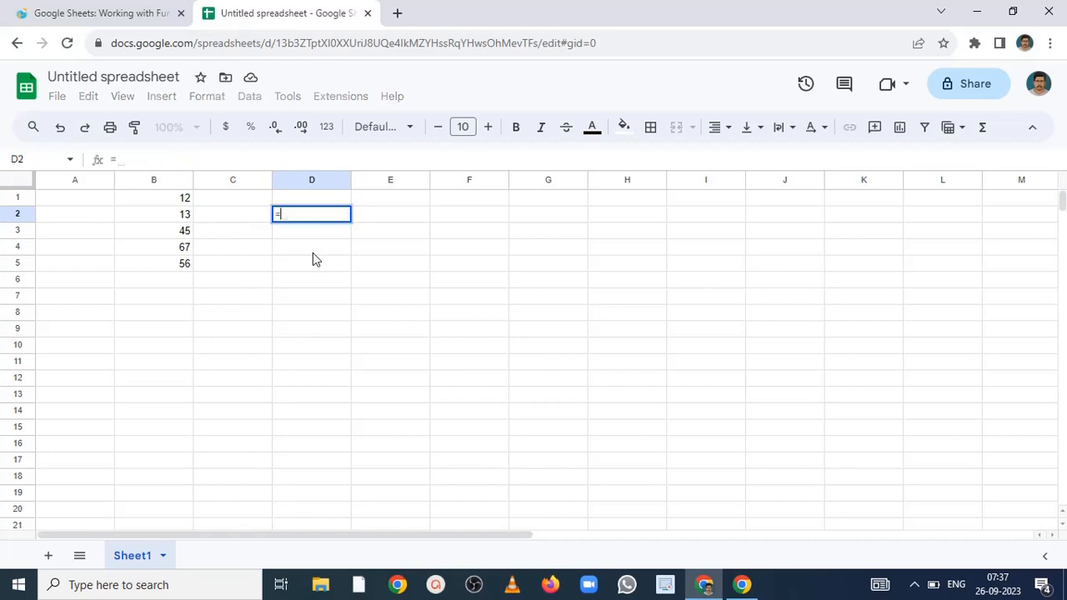
{"action": "type", "text": "sum("}
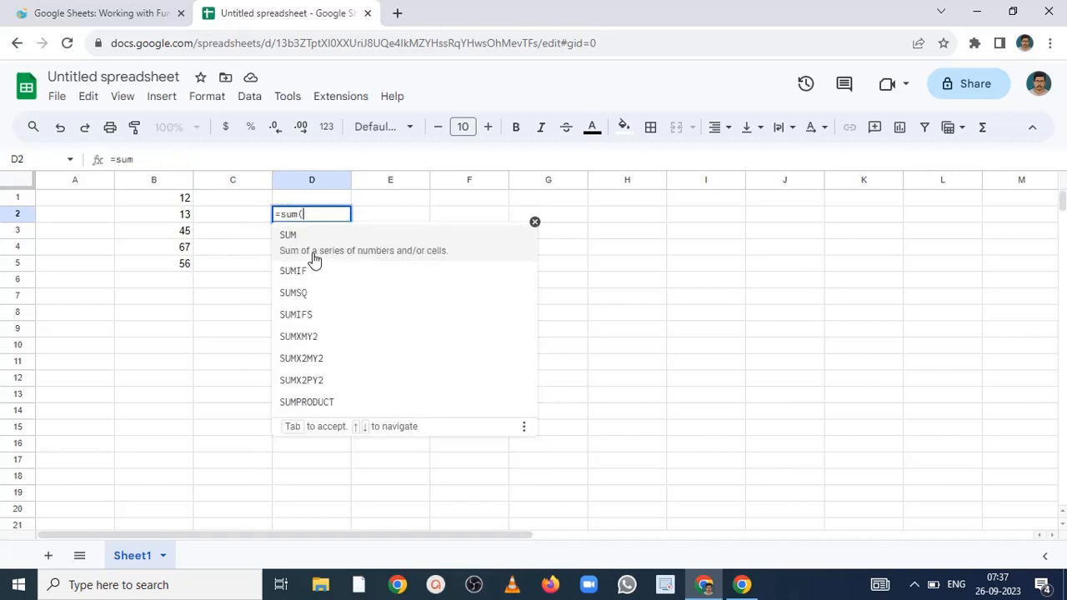
{"action": "type", "text": "b"}
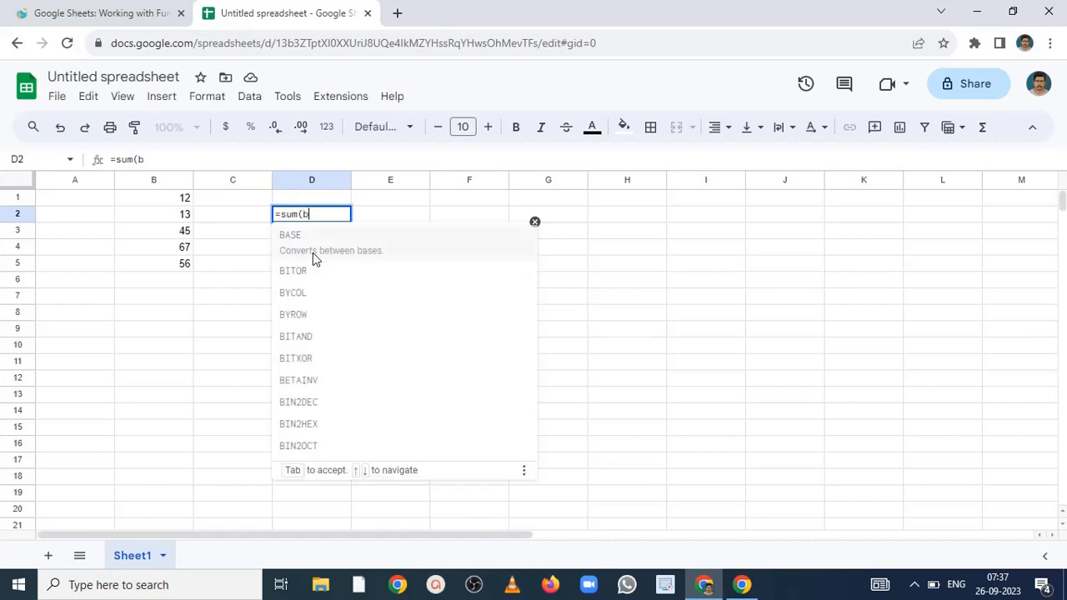
{"action": "type", "text": "1,b2)"}
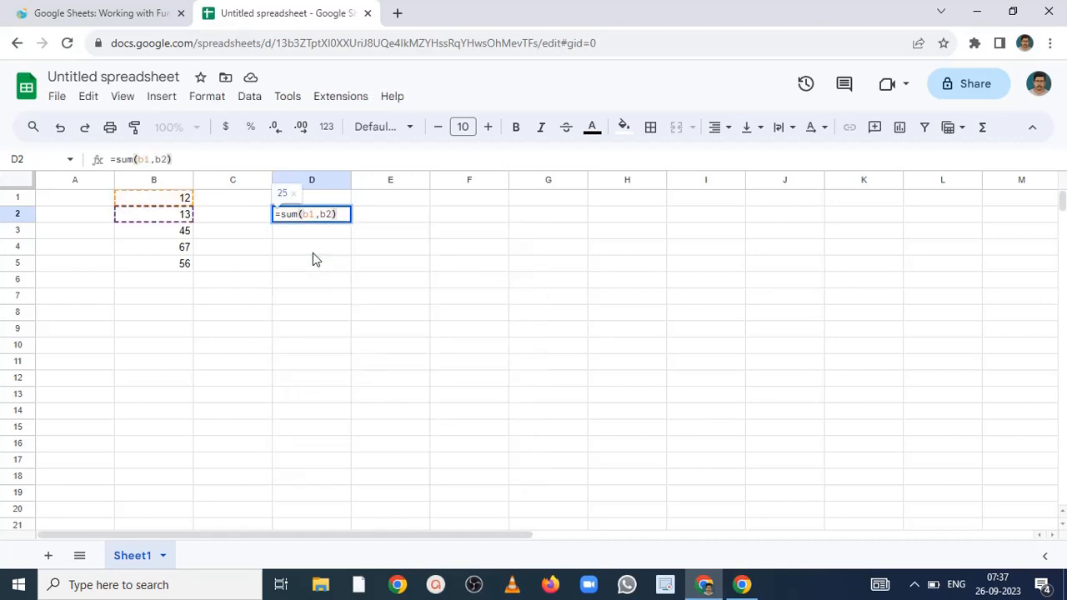
{"action": "key", "text": "Return"}
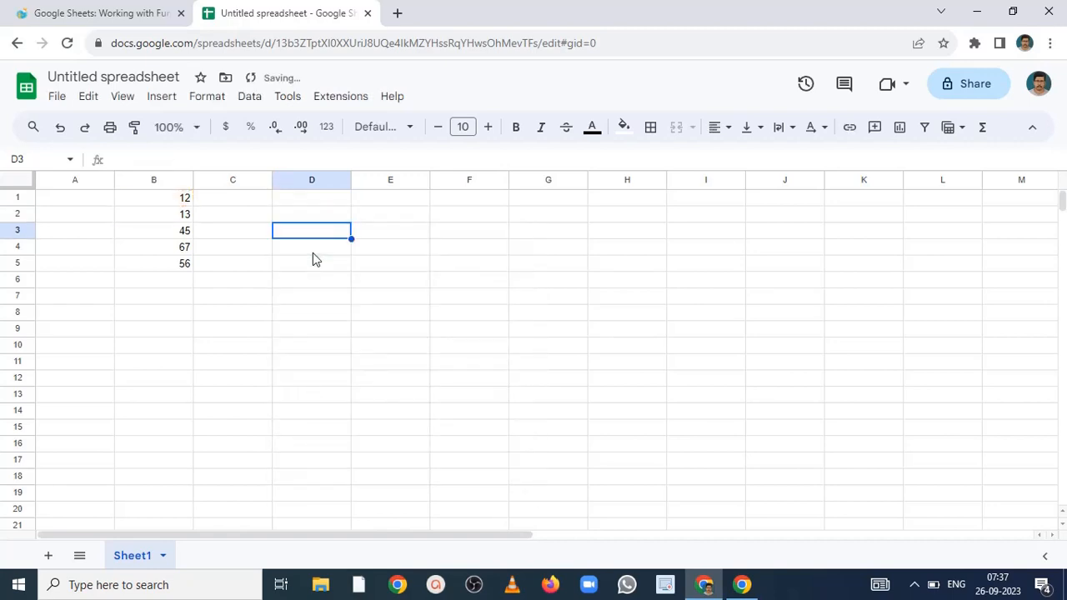
{"action": "left_click_drag", "start_coordinate": [193, 198], "coordinate": [189, 215]}
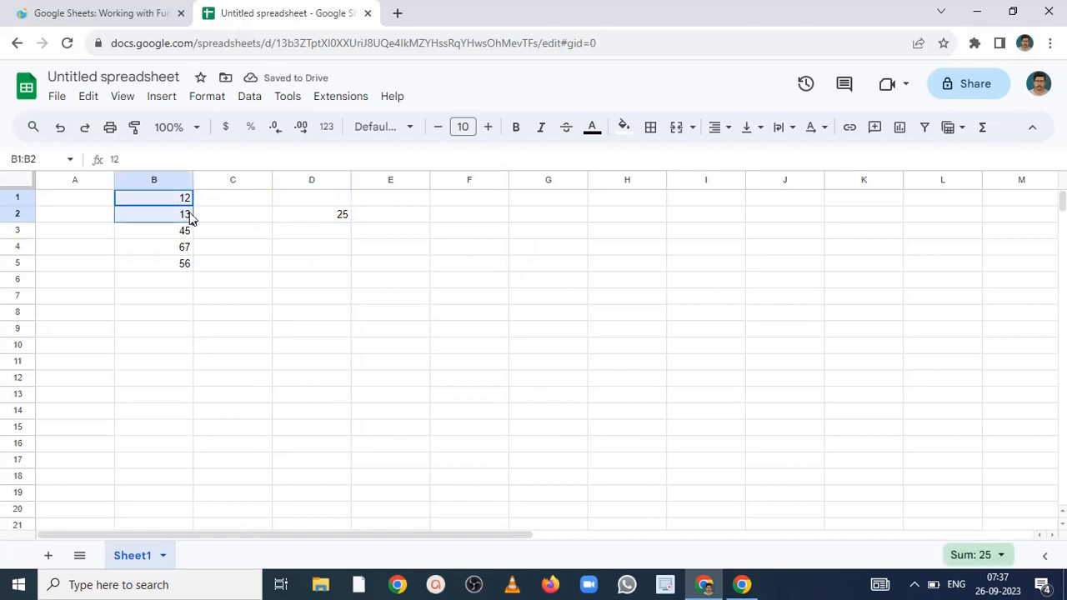
- Clear cell D2 and enter =max(B1:B5) to find the largest number in the list
{"action": "left_click", "coordinate": [297, 221]}
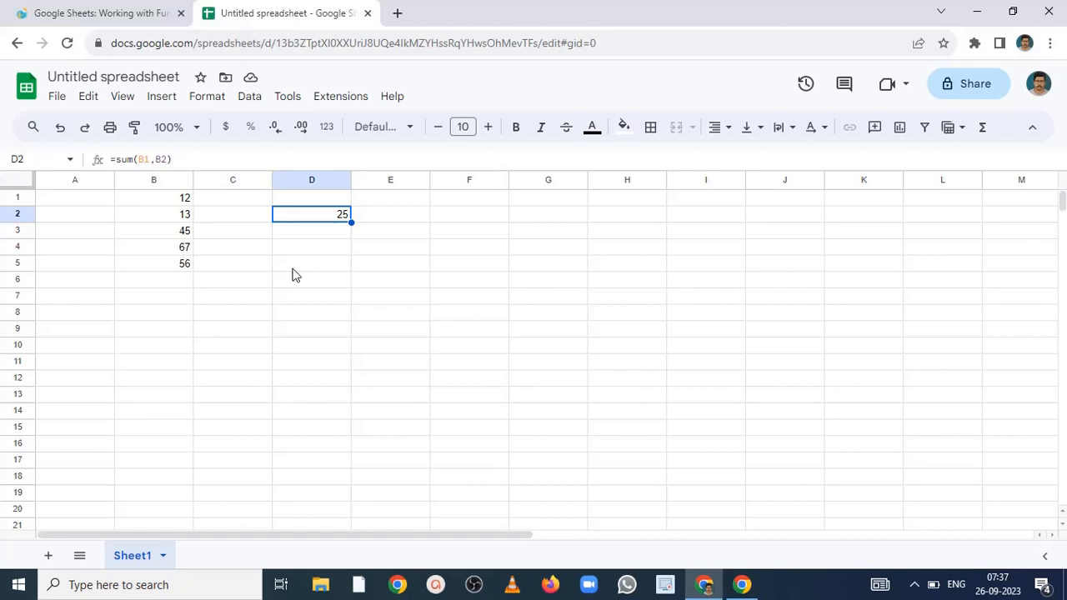
{"action": "key", "text": "Delete"}
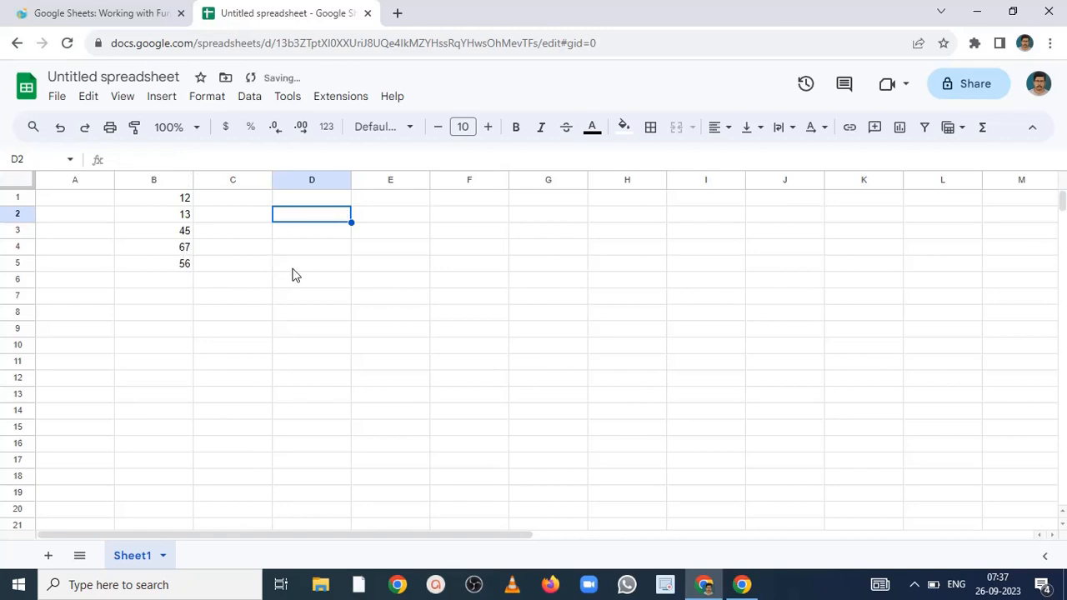
{"action": "type", "text": "="}
{"action": "key", "text": "BackSpace"}
{"action": "type", "text": "="}
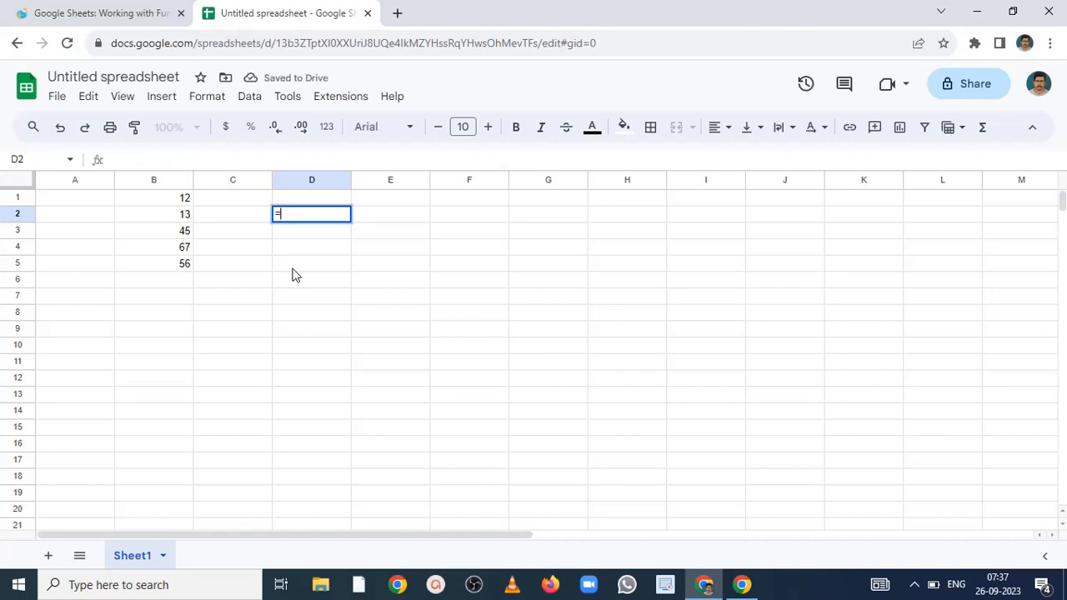
{"action": "type", "text": "max"}
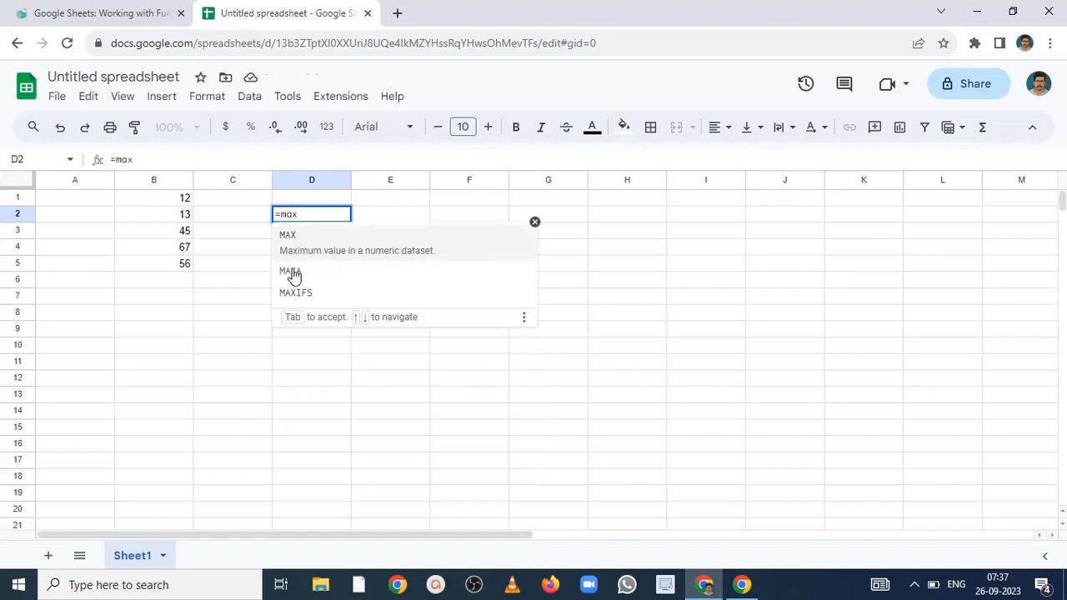
{"action": "type", "text": "("}
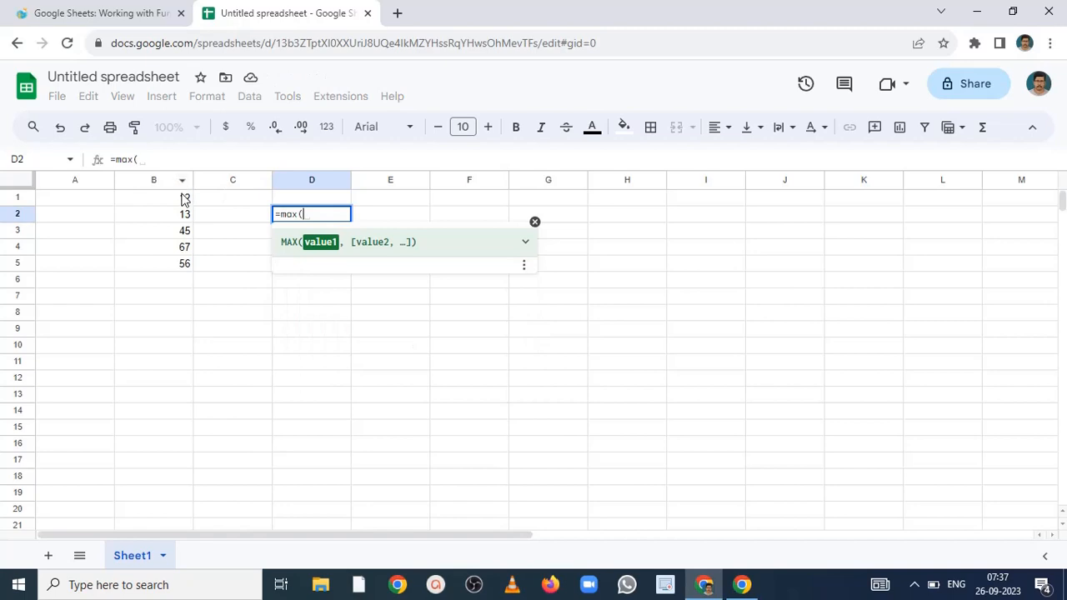
{"action": "left_click_drag", "start_coordinate": [185, 198], "coordinate": [185, 264]}
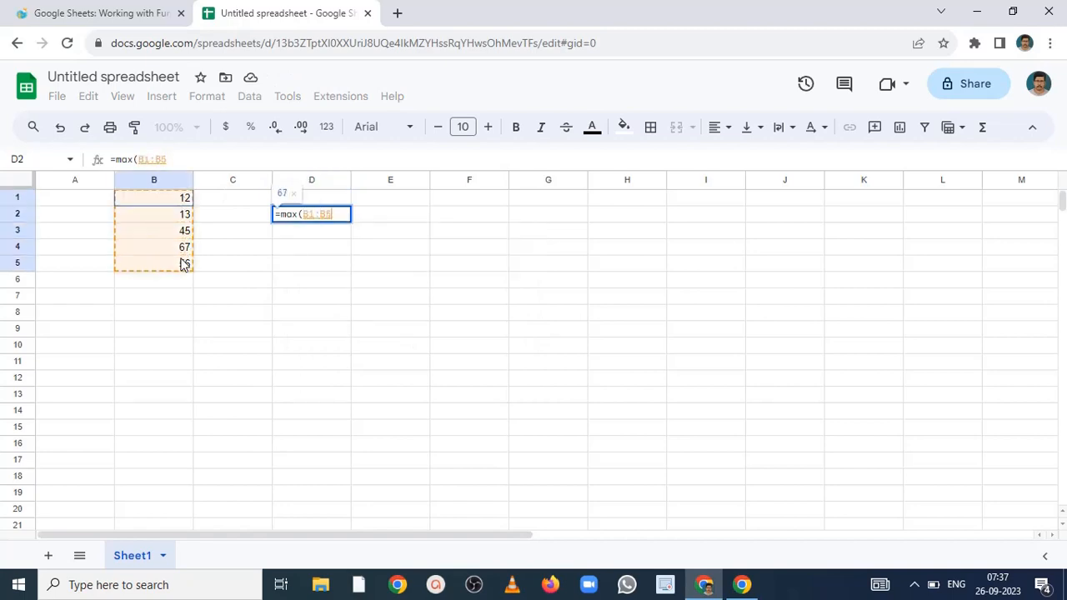
{"action": "type", "text": ")"}
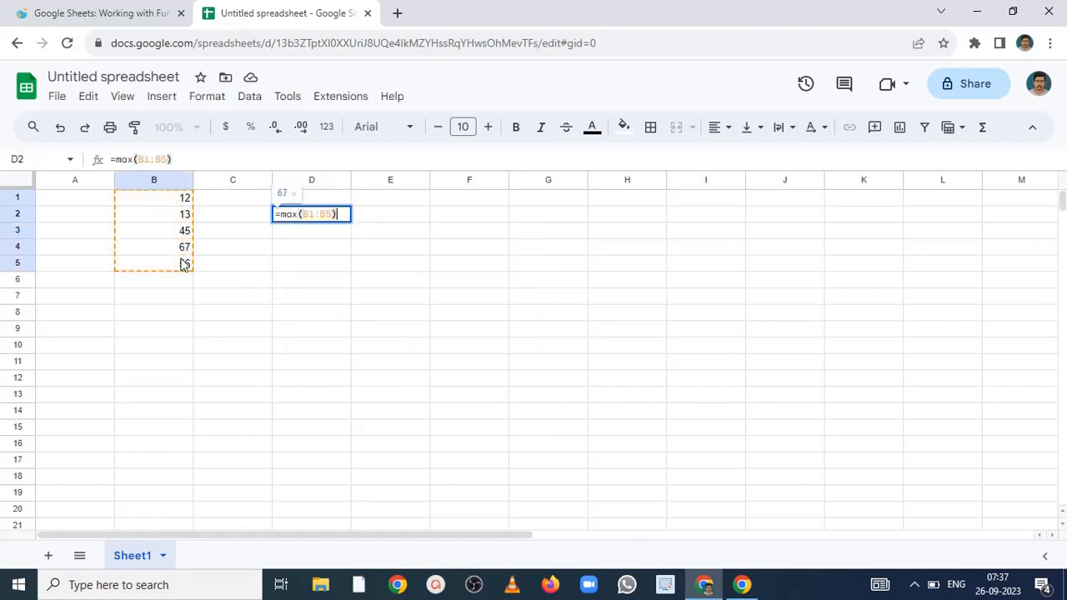
{"action": "key", "text": "Return"}
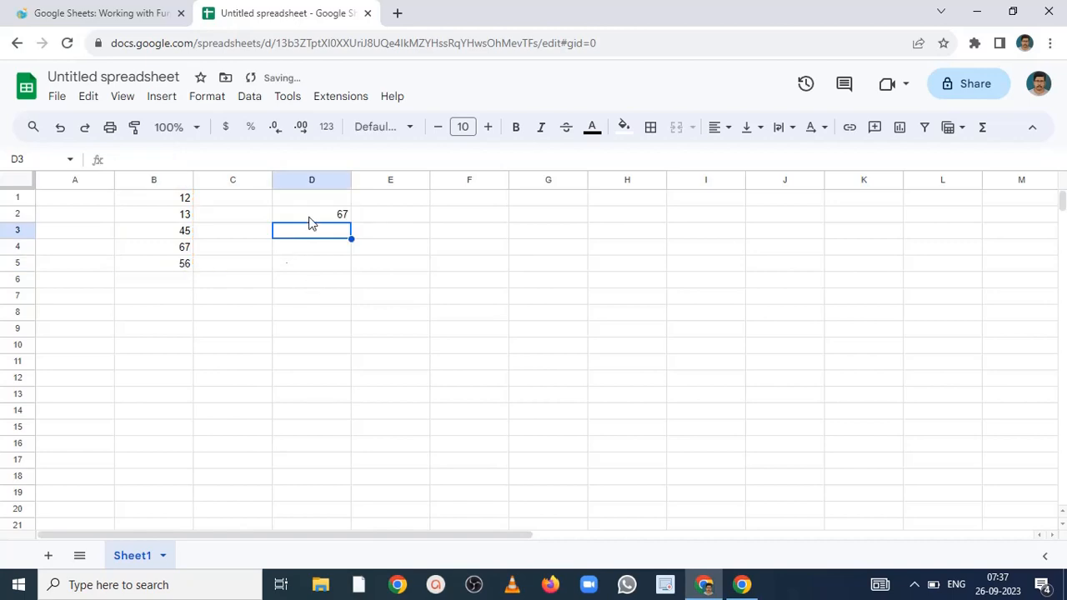
- Change the function in cell D2 from max to MIN, making it =MIN(B1:B5), to find the smallest number in the list
{"action": "left_click", "coordinate": [325, 217]}
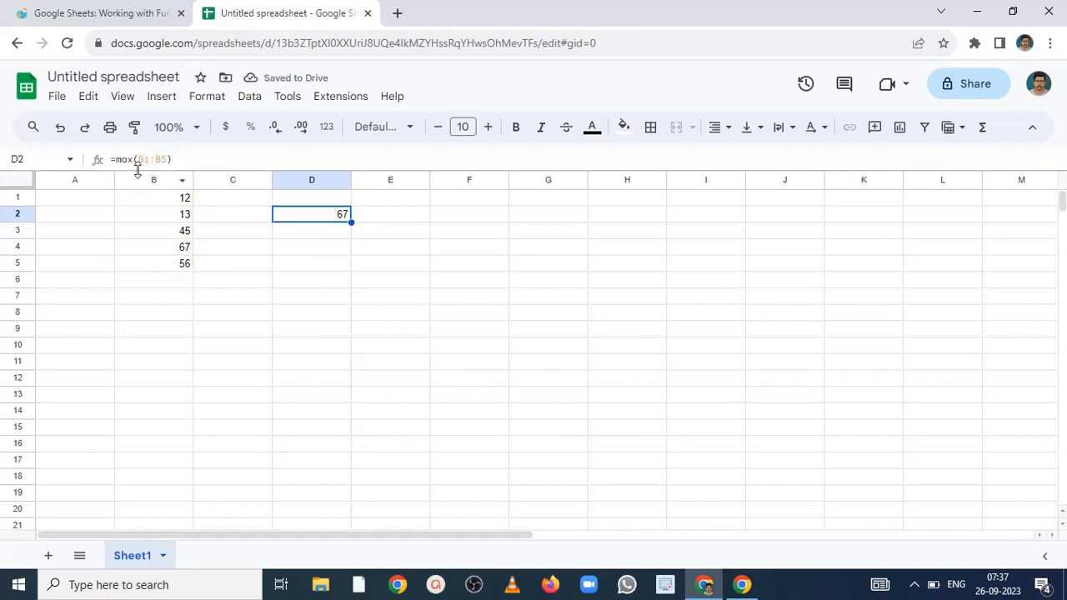
{"action": "double_click", "coordinate": [305, 217]}
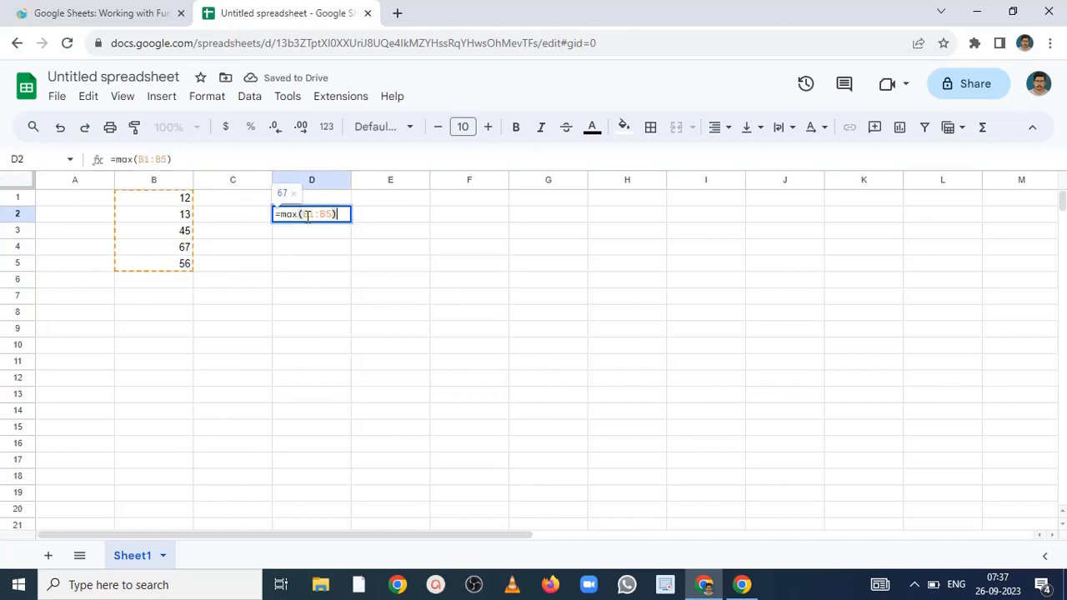
{"action": "left_click", "coordinate": [293, 215]}
{"action": "key", "text": "BackSpace"}
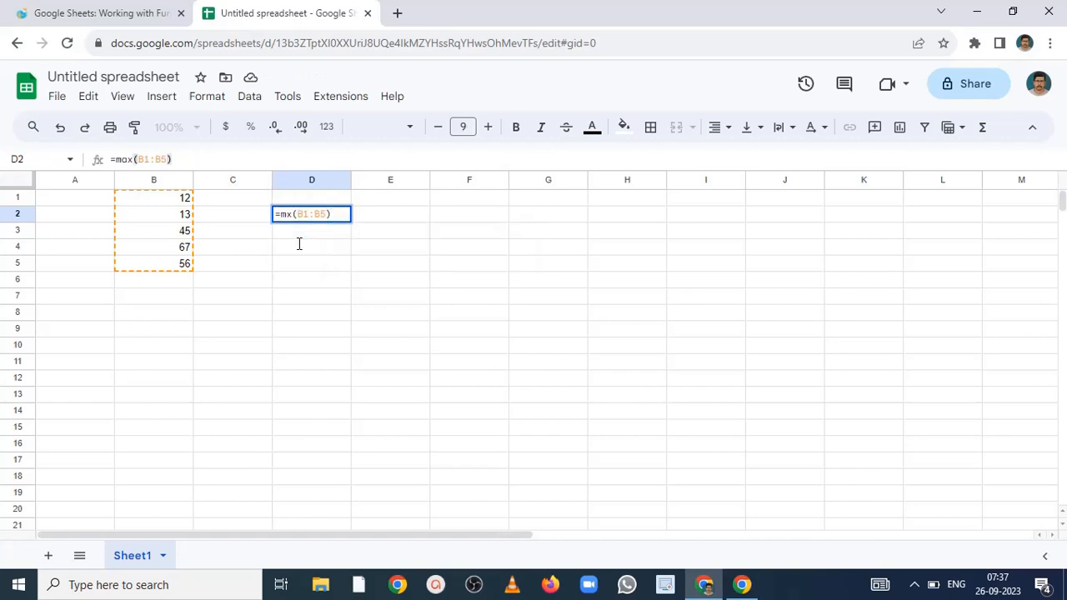
{"action": "key", "text": "Delete"}
{"action": "type", "text": "in"}
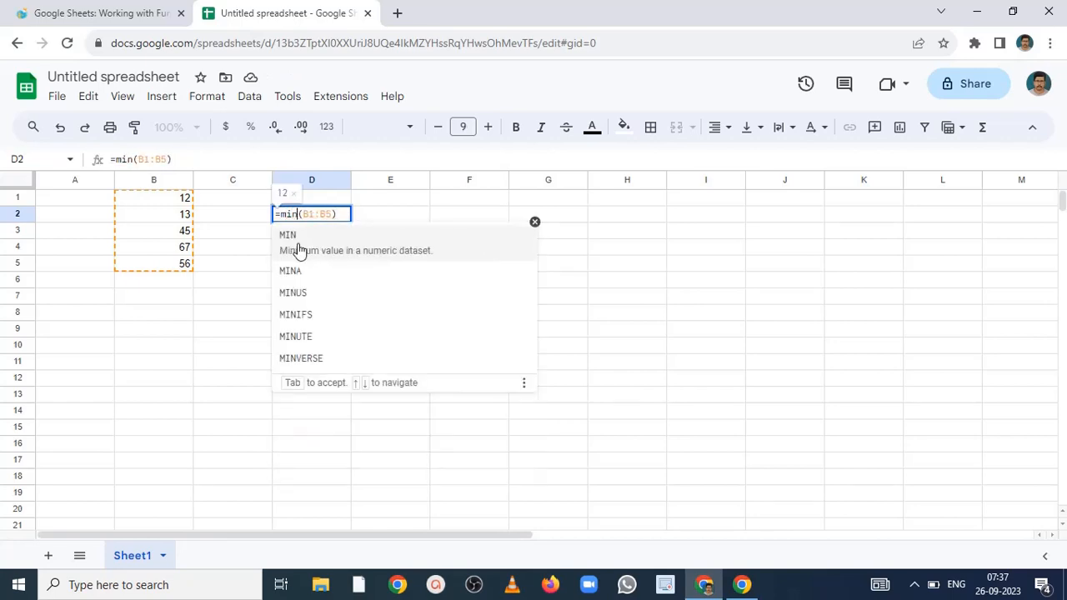
{"action": "left_click", "coordinate": [299, 246]}
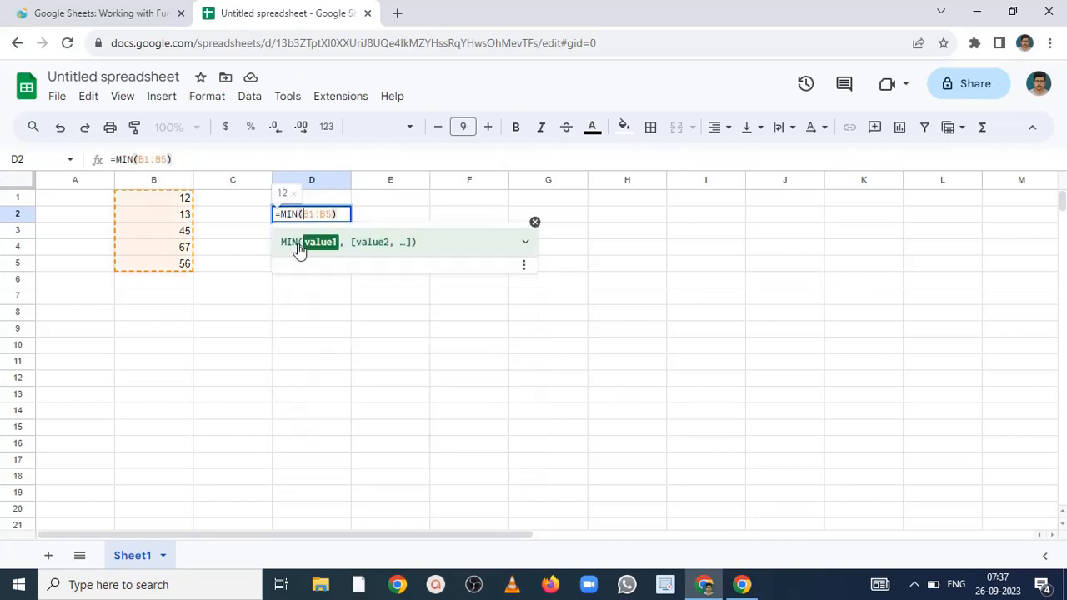
{"action": "left_click", "coordinate": [329, 330]}
- Clear cell D2 and enter =AVERAGE(B1:B5) to calculate the average of the number list
{"action": "left_click", "coordinate": [334, 220]}
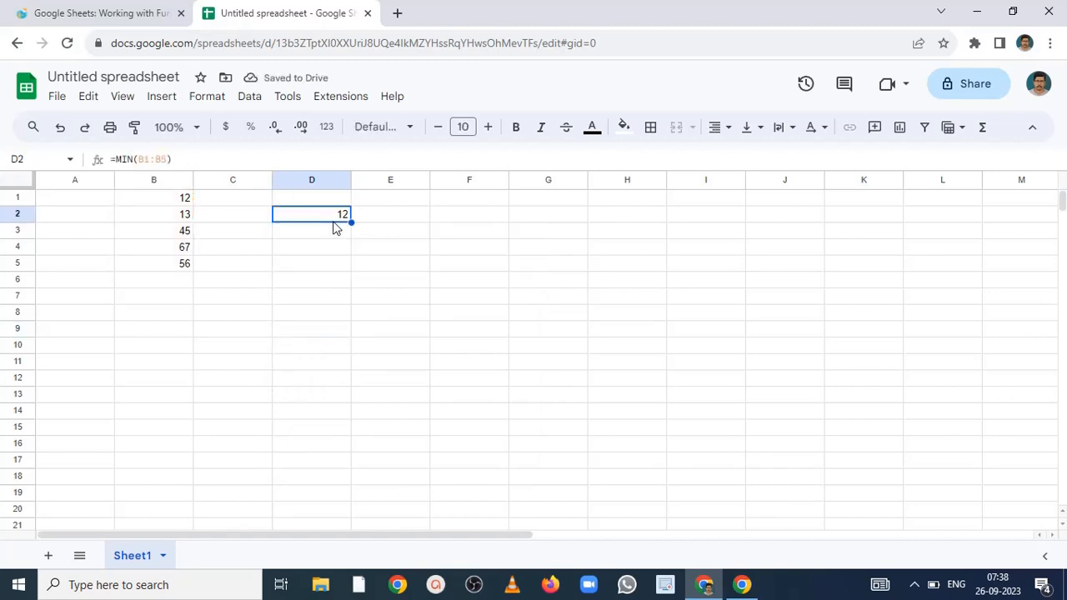
{"action": "key", "text": "Delete"}
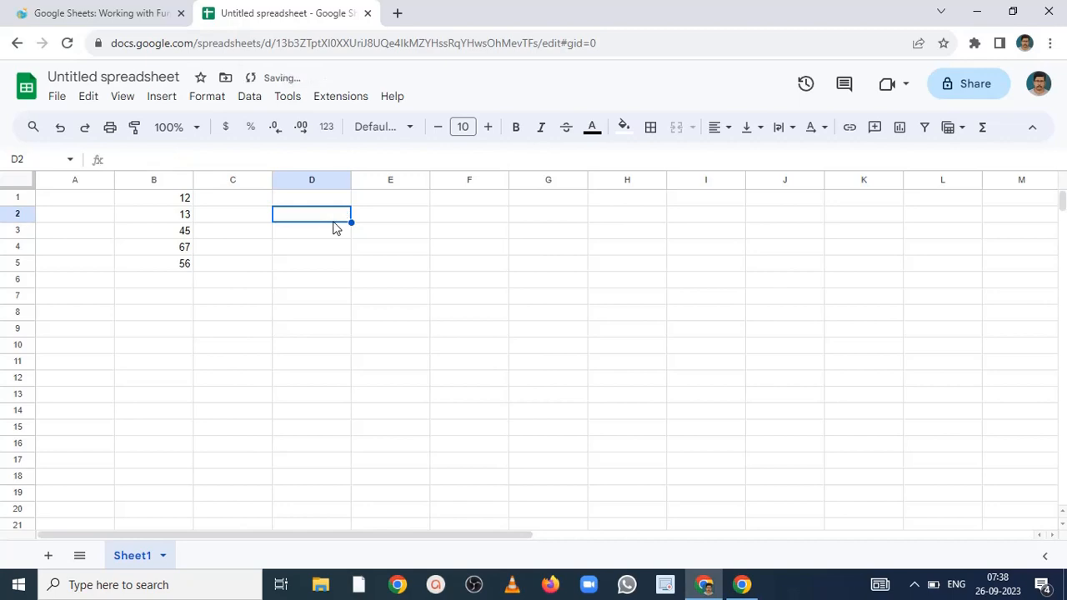
{"action": "type", "text": "=avera"}
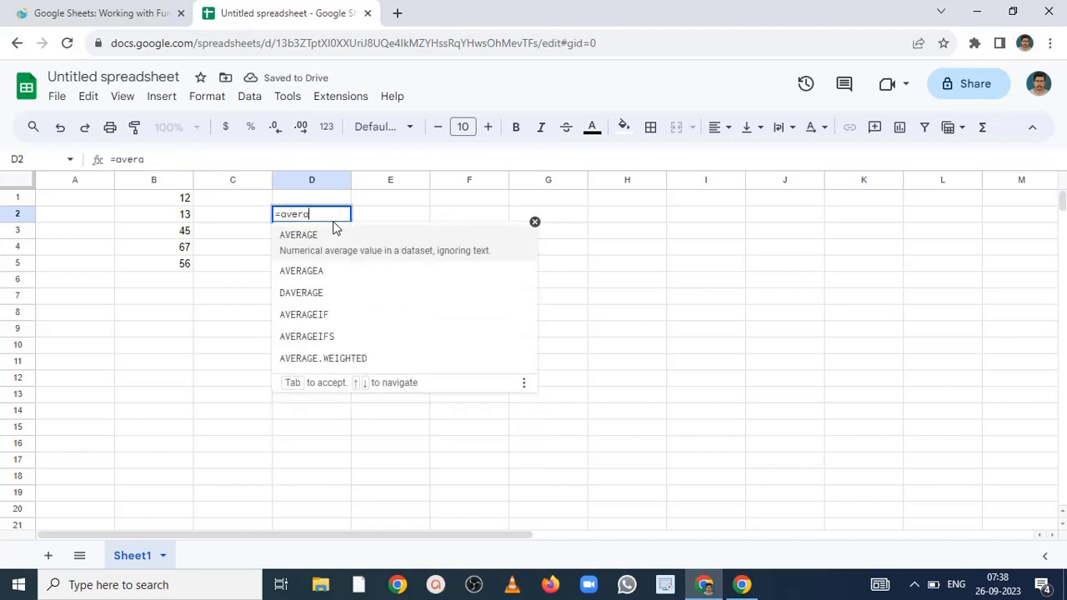
{"action": "left_click", "coordinate": [321, 234]}
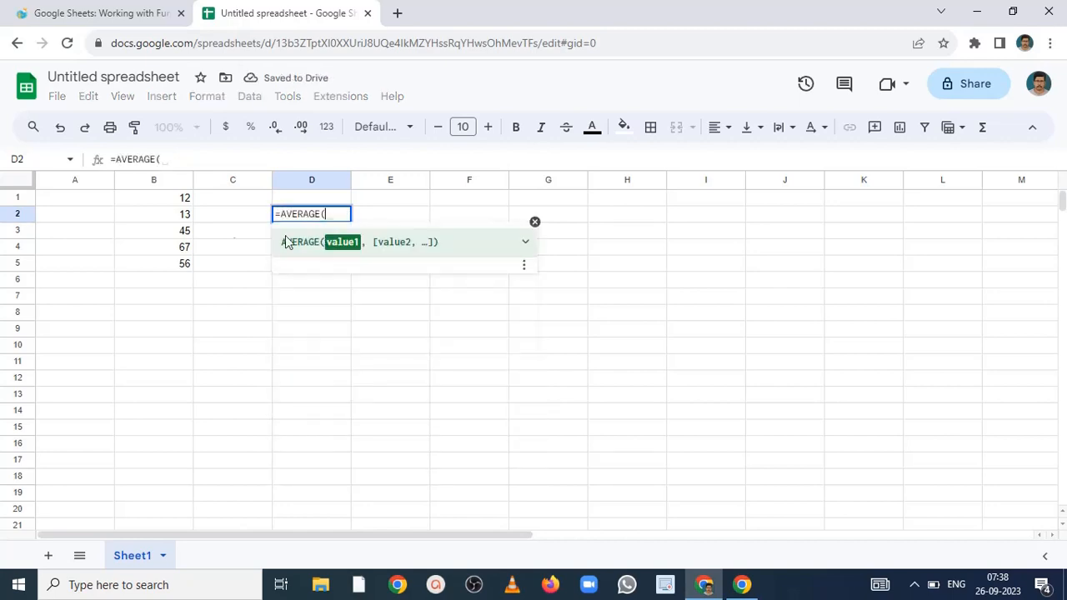
{"action": "left_click_drag", "start_coordinate": [187, 200], "coordinate": [186, 264]}
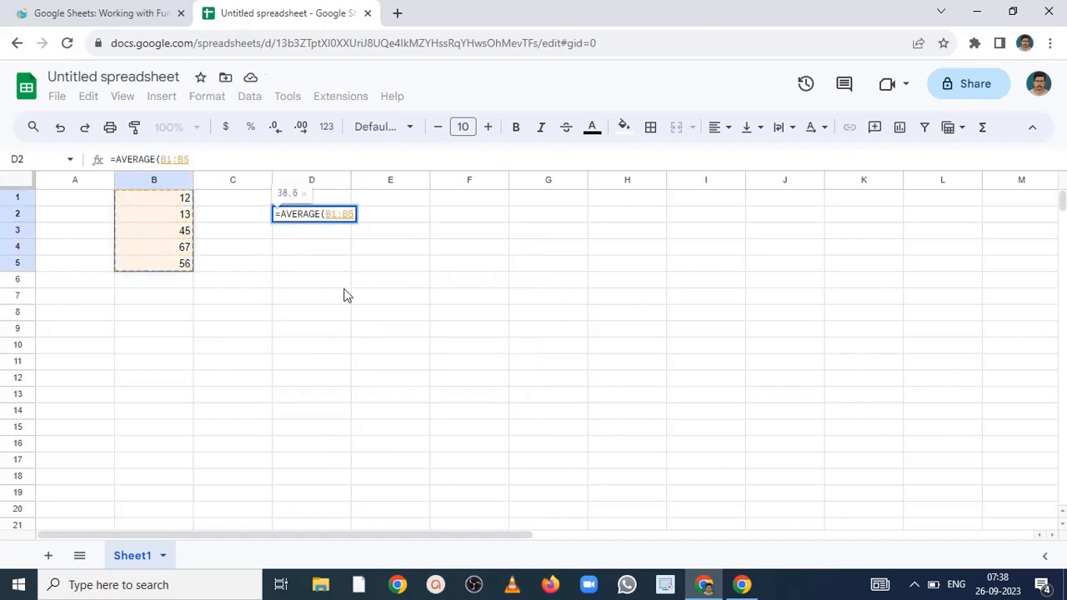
{"action": "type", "text": ")"}
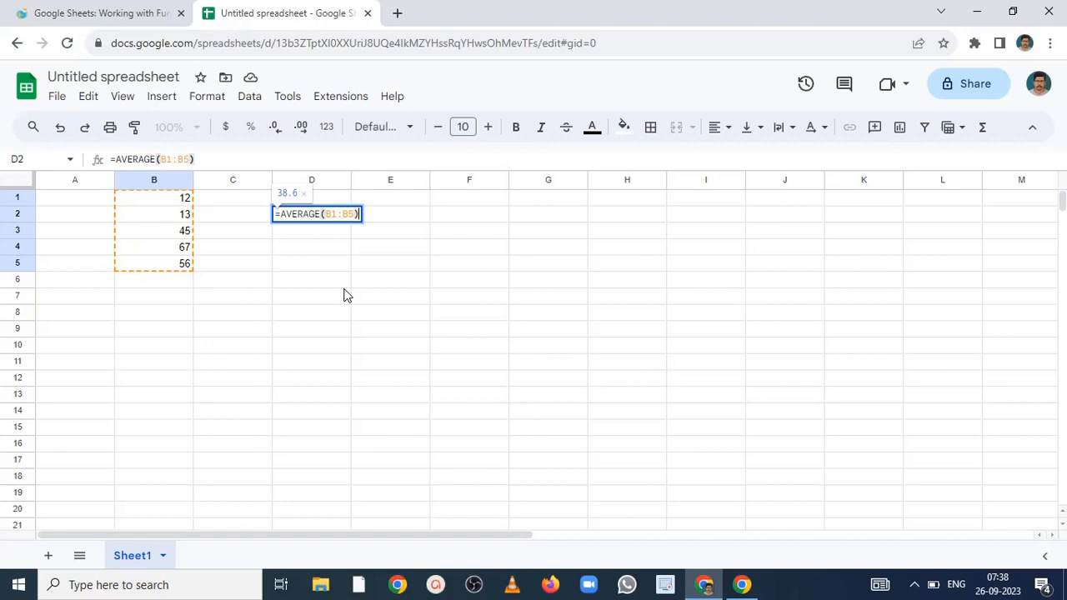
{"action": "key", "text": "Return"}
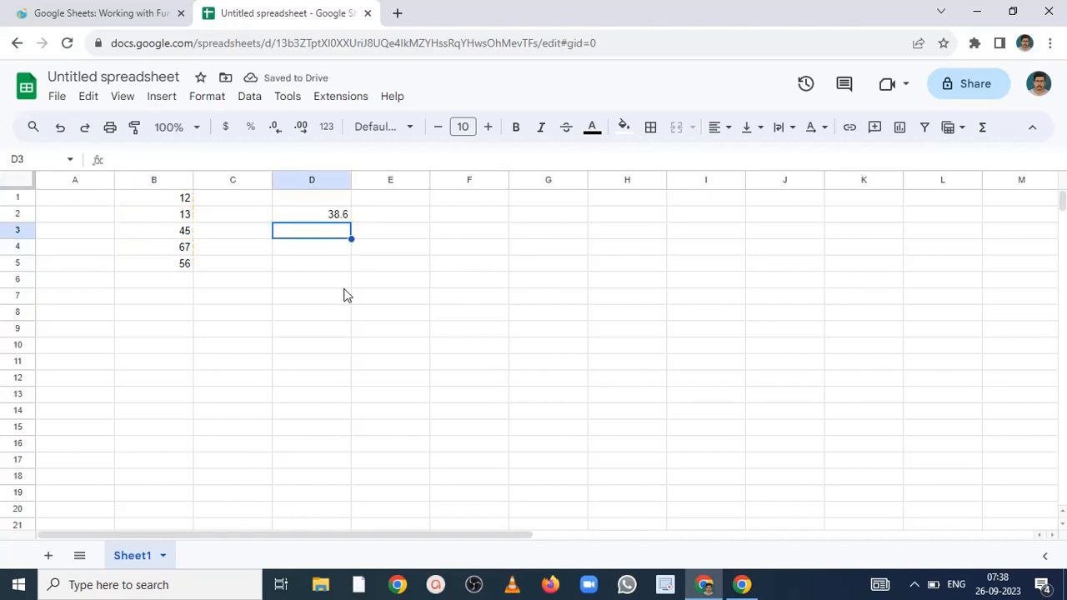
- Clear cell D2 and enter =COUNT(B1:B5) to count the numeric values in the list
{"action": "left_click", "coordinate": [332, 219]}
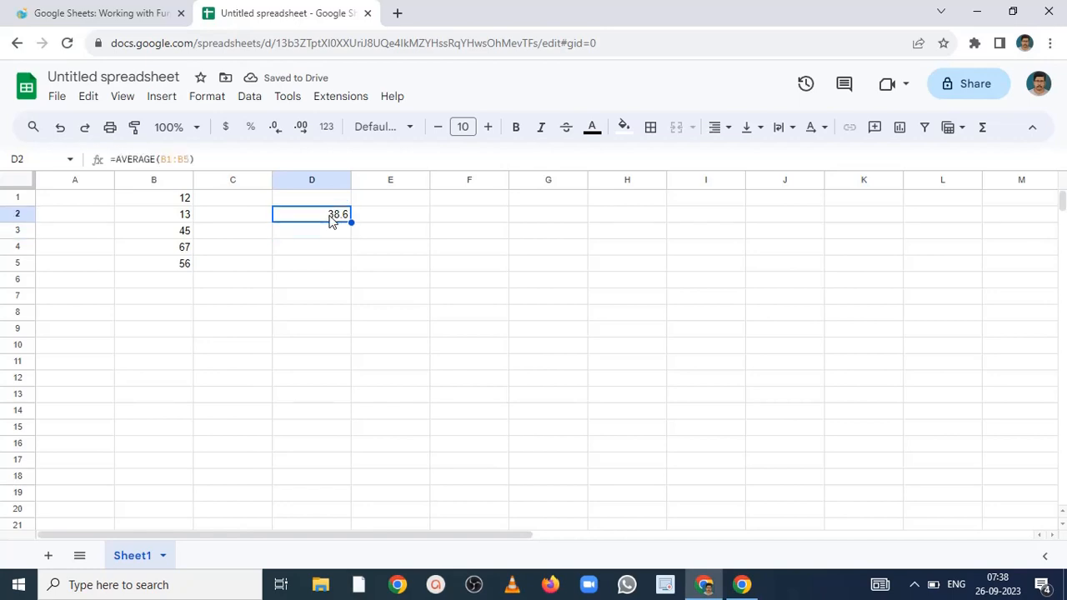
{"action": "key", "text": "Delete"}
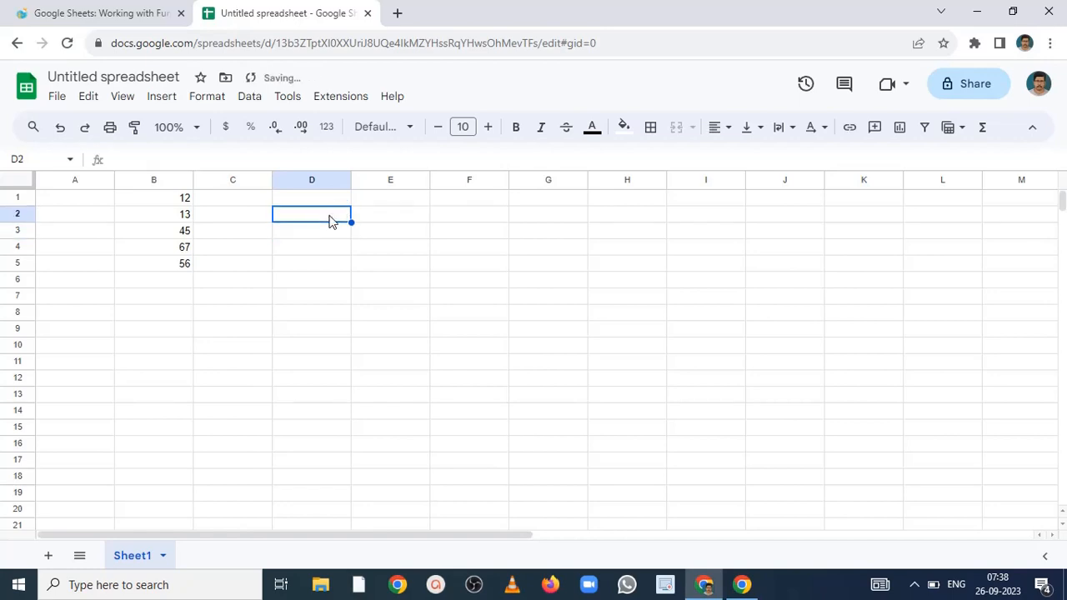
{"action": "type", "text": "=count"}
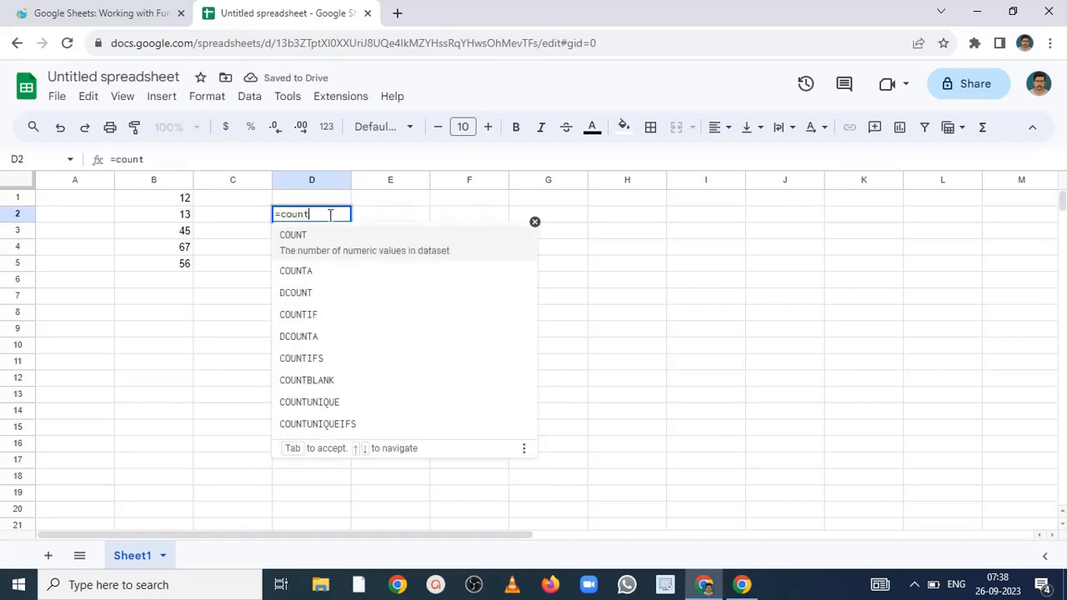
{"action": "left_click", "coordinate": [291, 241]}
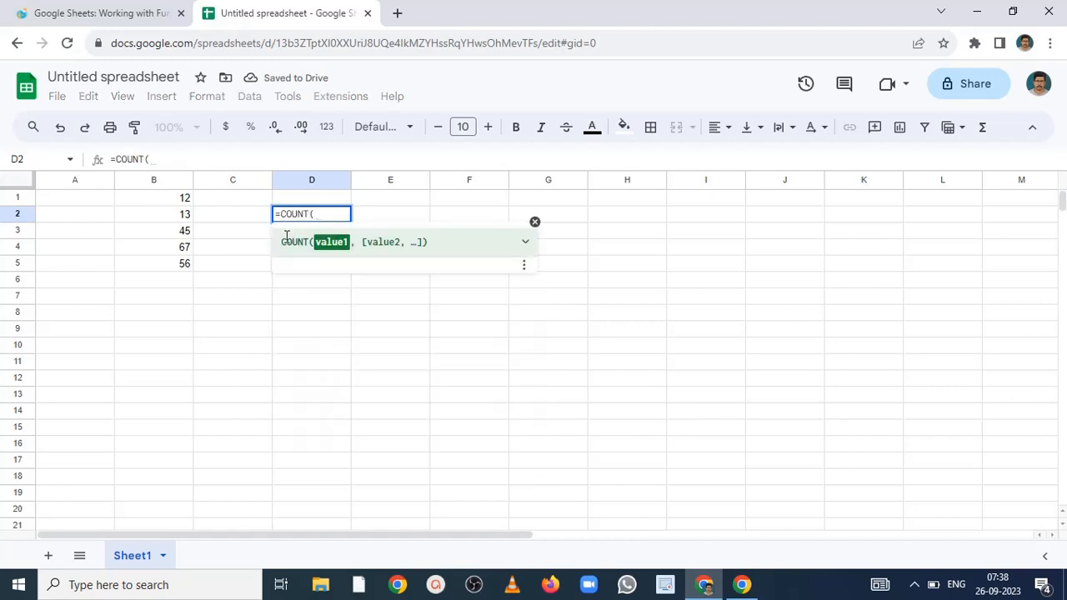
{"action": "left_click_drag", "start_coordinate": [189, 198], "coordinate": [184, 265]}
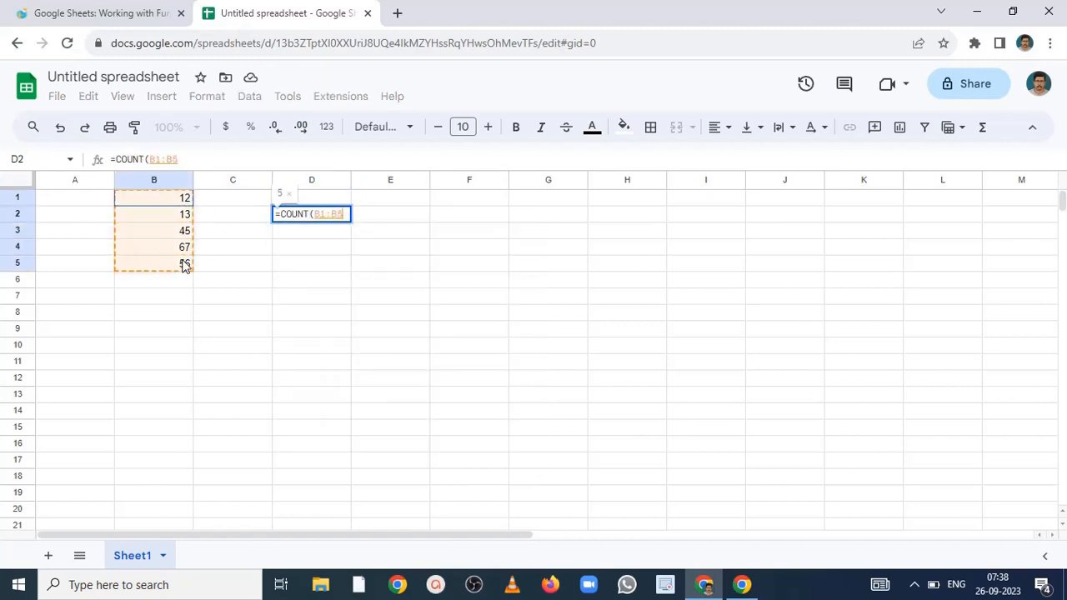
{"action": "type", "text": ")"}
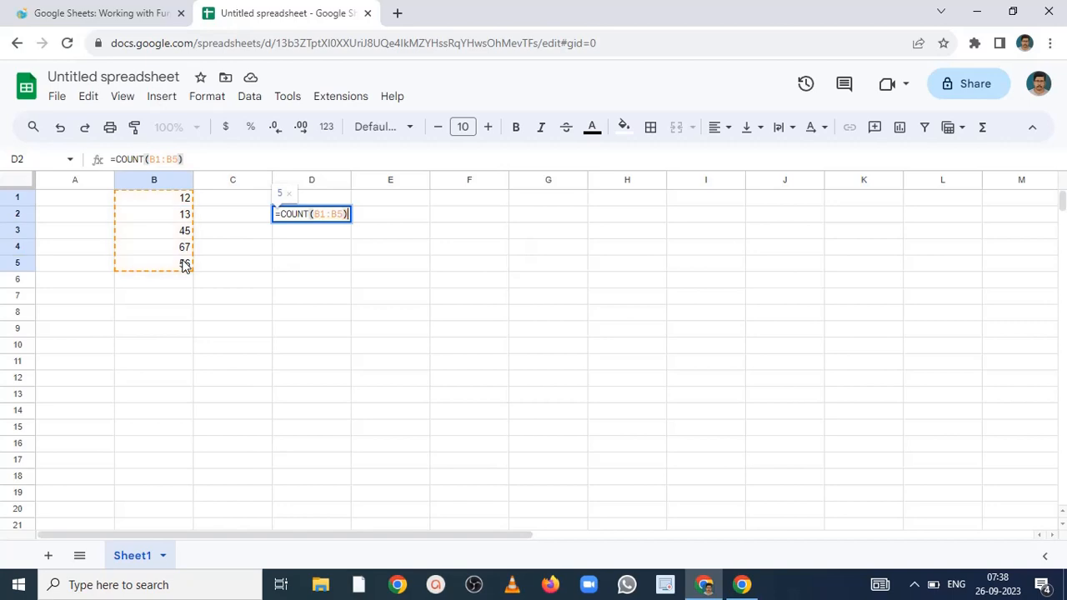
{"action": "key", "text": "Return"}
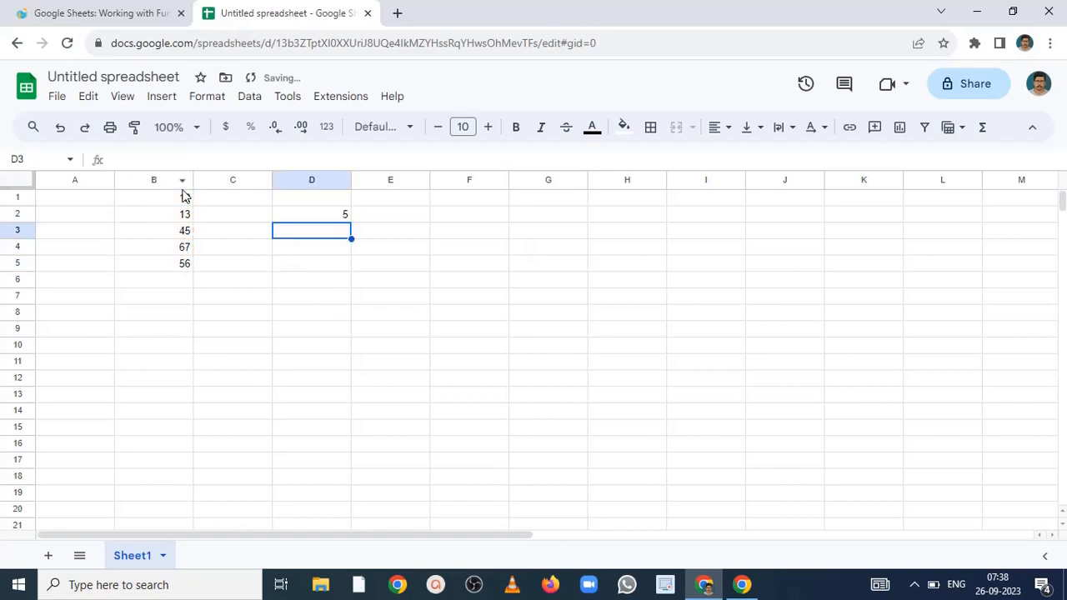